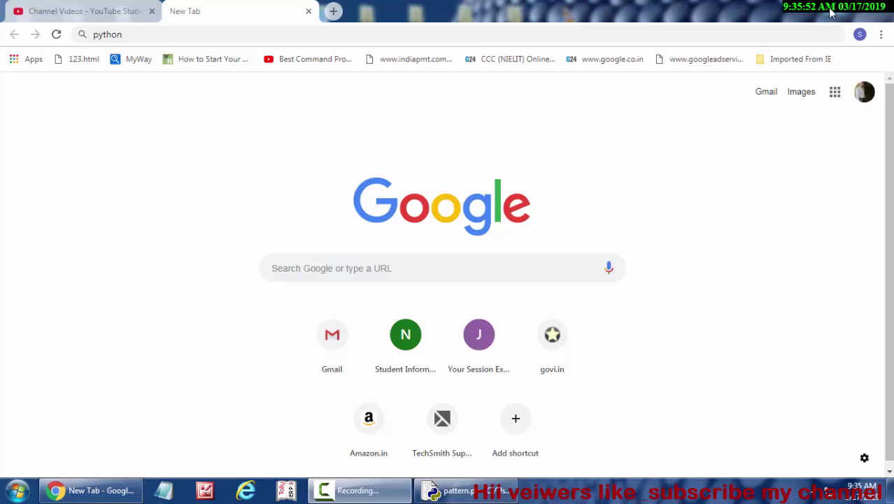
# Step: Minimize Chrome and launch Microsoft Office Word 2007 from the Start menu
pyautogui.click(826, 11)
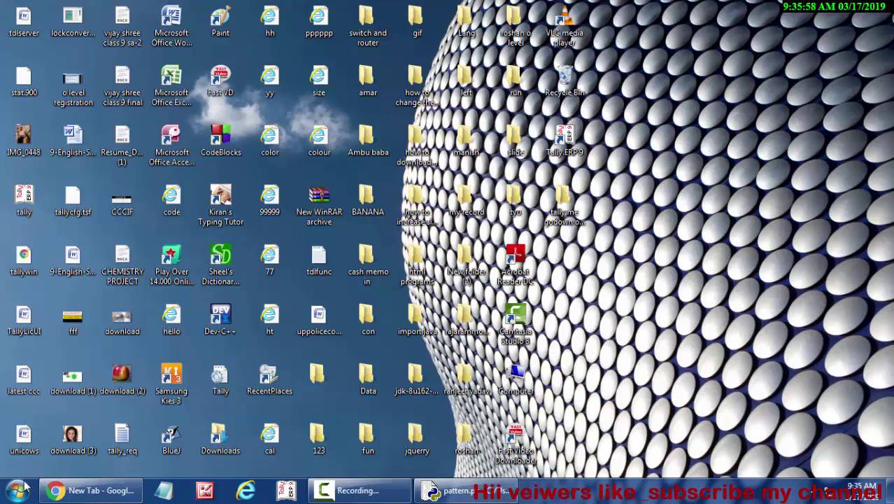
pyautogui.click(19, 491)
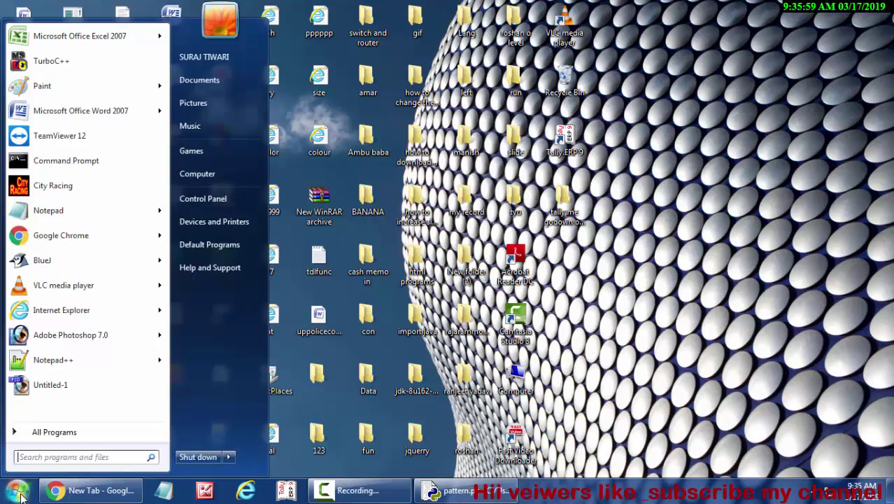
pyautogui.click(48, 116)
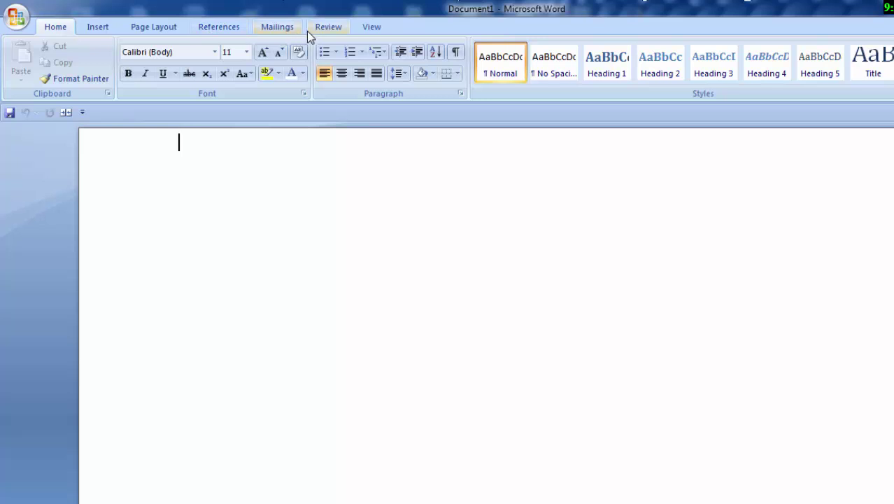
# Step: Show the References ribbon and zoom out on the blank page
pyautogui.click(224, 35)
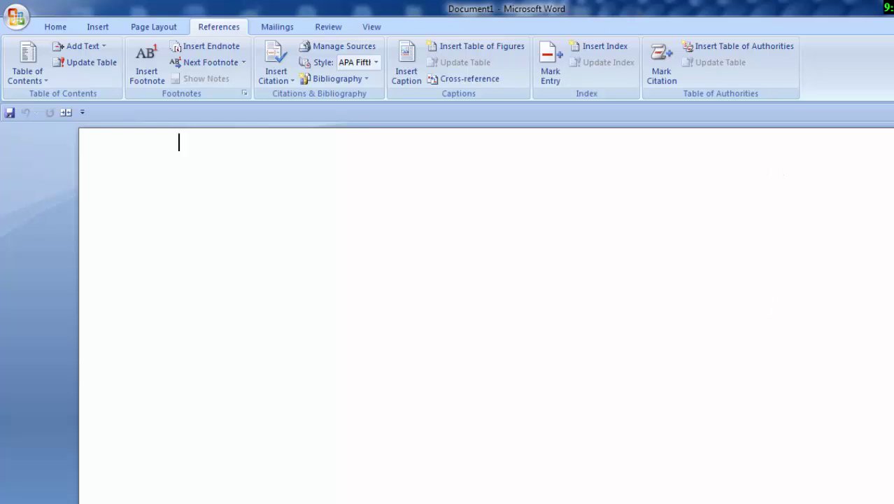
pyautogui.scroll(-1, 490, 315)
pyautogui.scroll(-1, 489, 315)
pyautogui.scroll(-1, 490, 315)
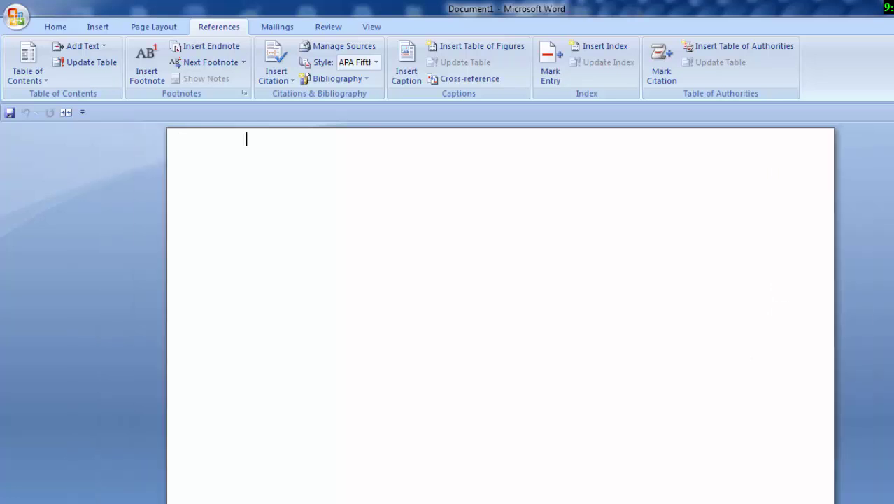
pyautogui.scroll(-1, 490, 315)
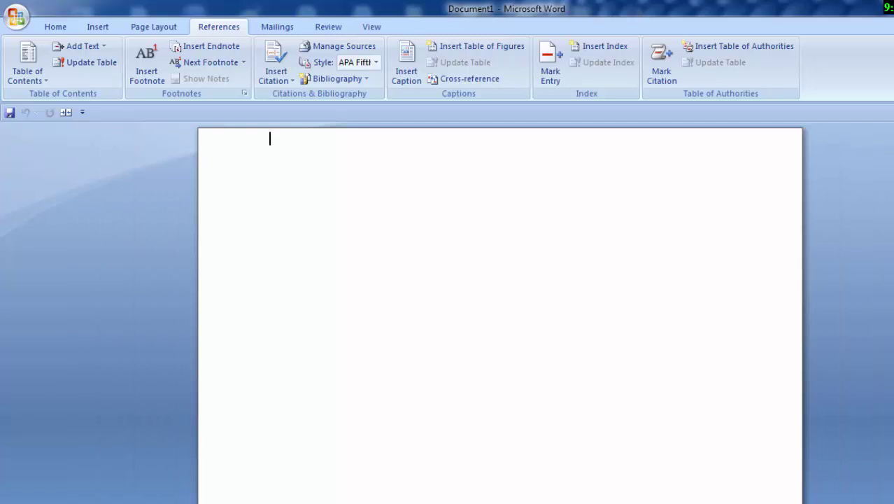
# Step: Add a horizontal border line with ---, then type 'Ms word' styled as Heading 1
pyautogui.write('---')
pyautogui.press('Return')
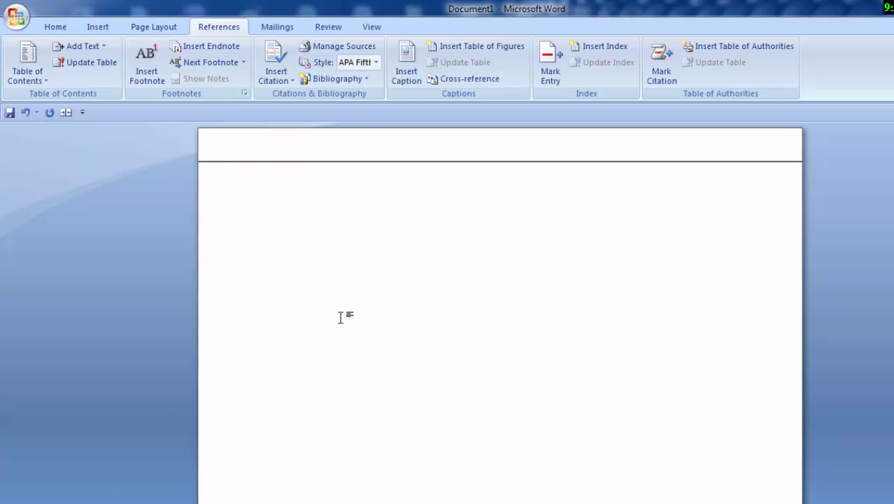
pyautogui.write('Ms')
pyautogui.write(' word')
pyautogui.write('-')
pyautogui.tripleClick(275, 173)
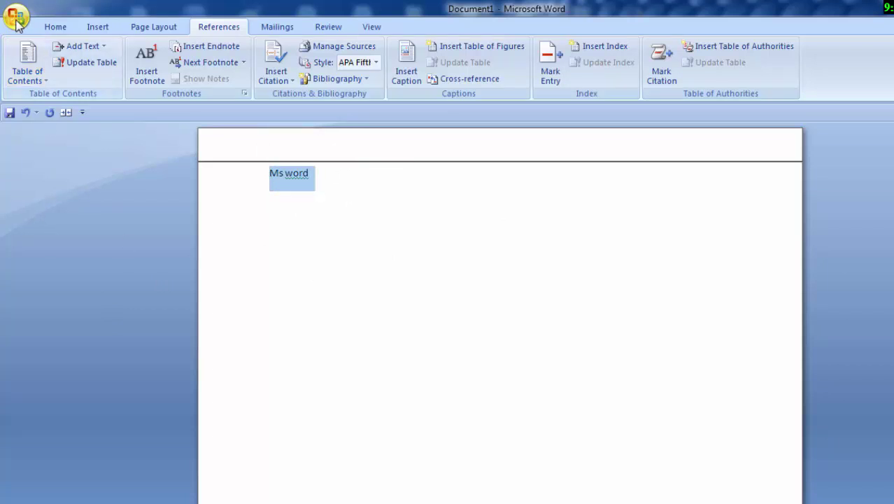
pyautogui.click(69, 27)
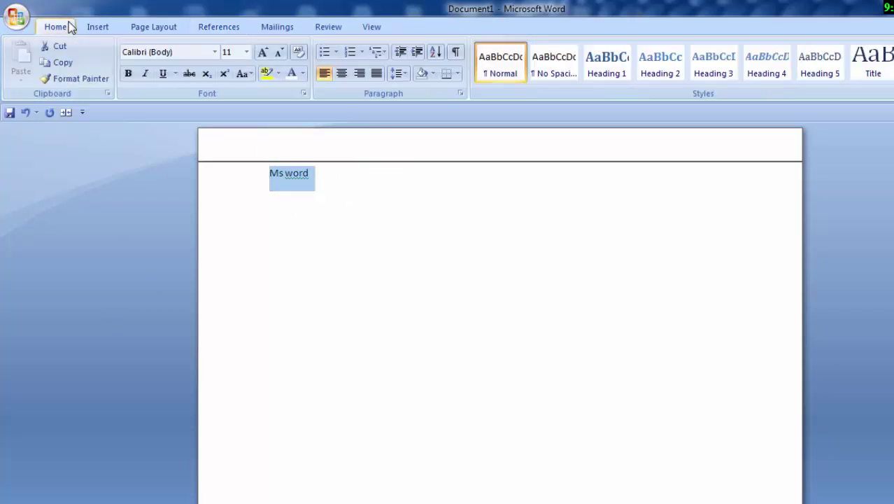
pyautogui.click(598, 73)
pyautogui.click(598, 75)
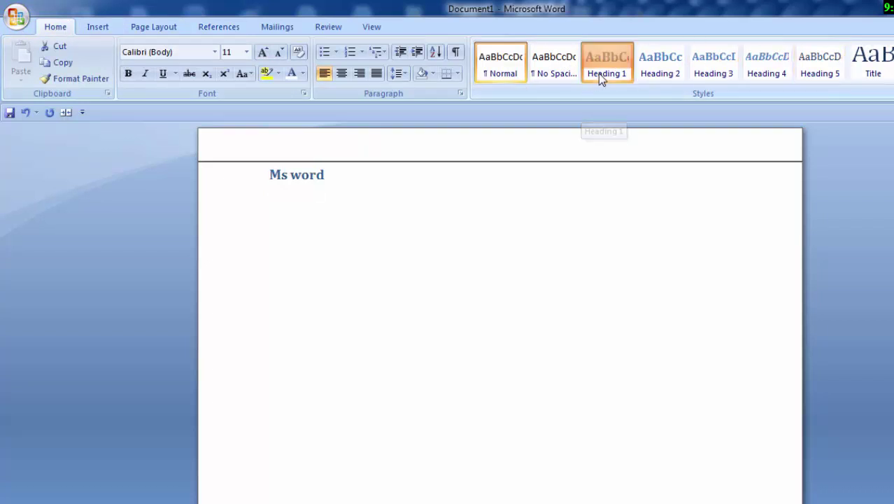
pyautogui.click(385, 186)
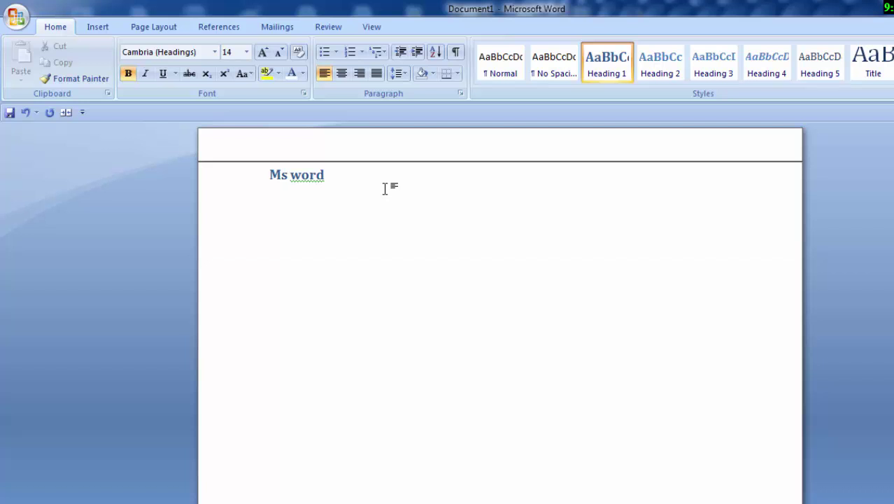
pyautogui.press('Return')
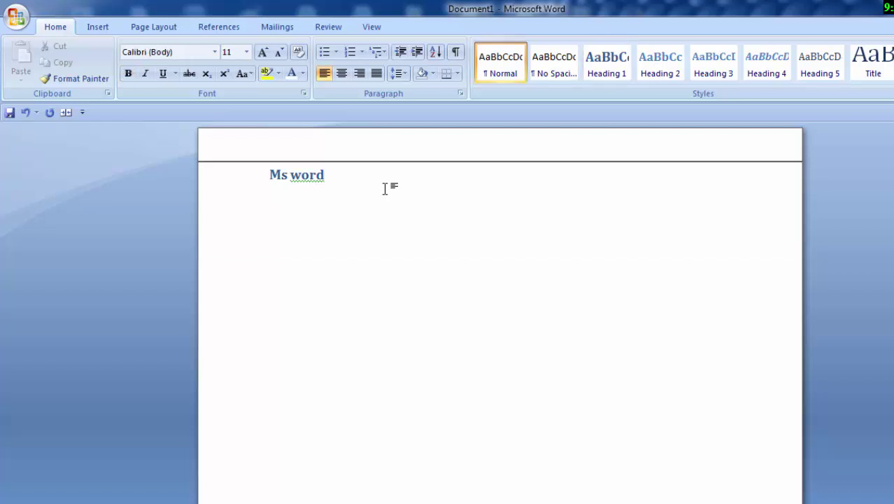
# Step: Generate three sample paragraphs below 'Ms word' with =rand()
pyautogui.write('=ra')
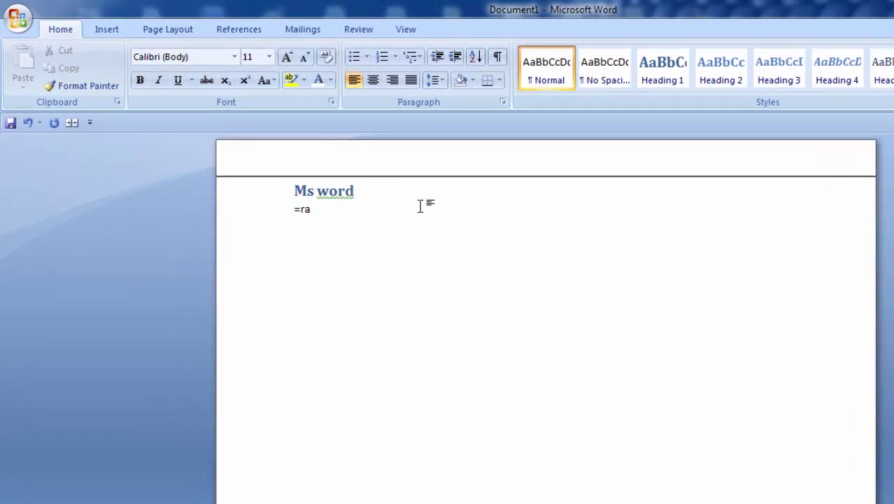
pyautogui.write('nd')
pyautogui.write(')')
pyautogui.press('Return')
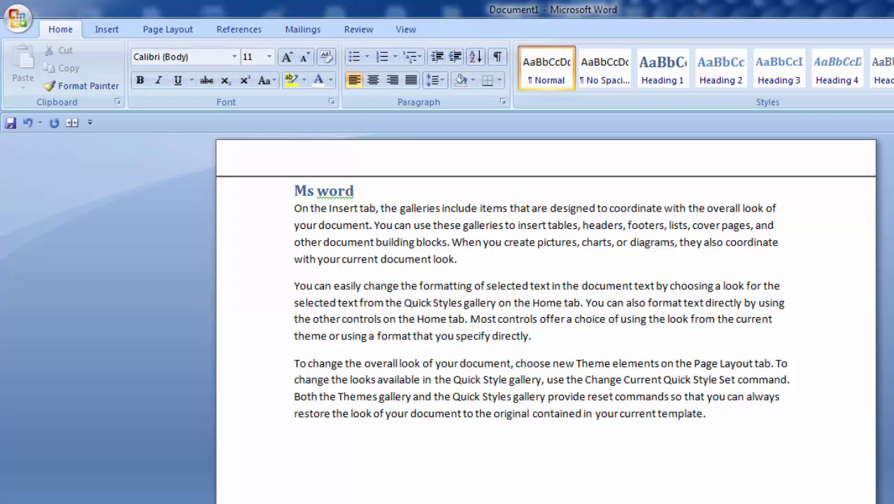
pyautogui.scroll(-4, 628, 384)
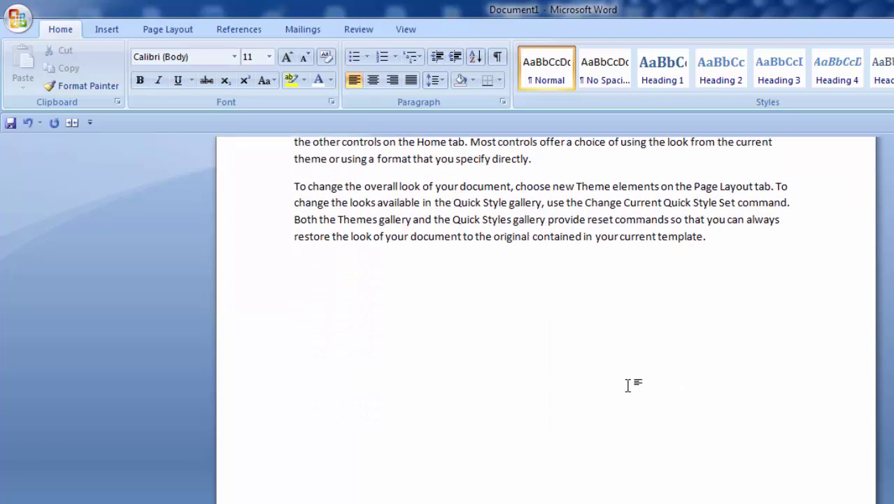
# Step: Start a new page with the heading 'Ms excel' in Heading 2 style
pyautogui.hotkey('ctrl', 'Return')
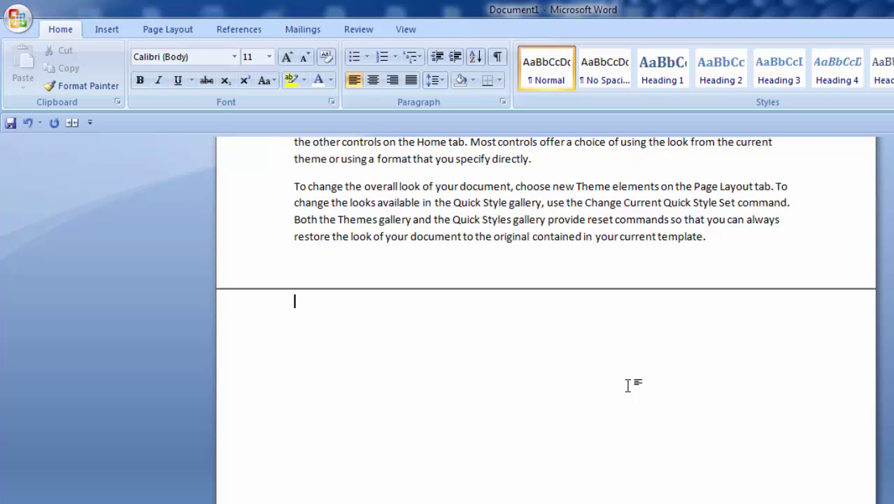
pyautogui.write('M')
pyautogui.write('s exc')
pyautogui.write('el')
pyautogui.moveTo(356, 304); pyautogui.dragTo(265, 313)
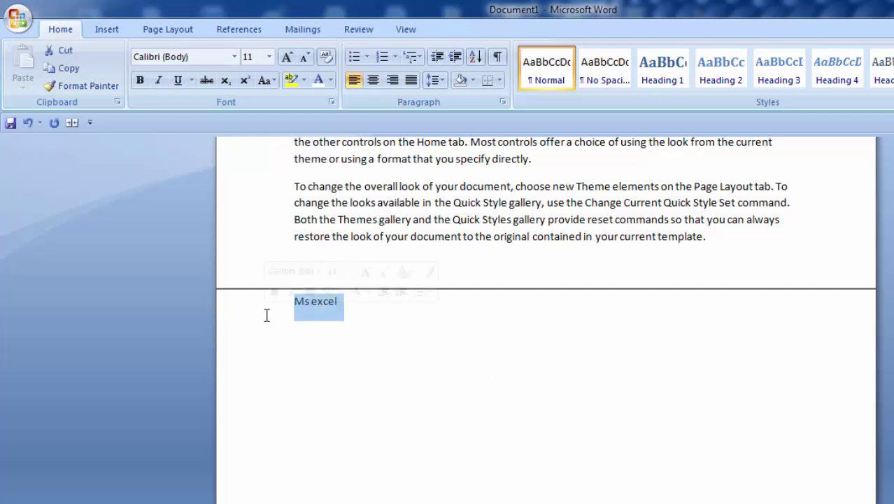
pyautogui.click(720, 70)
pyautogui.click(362, 308)
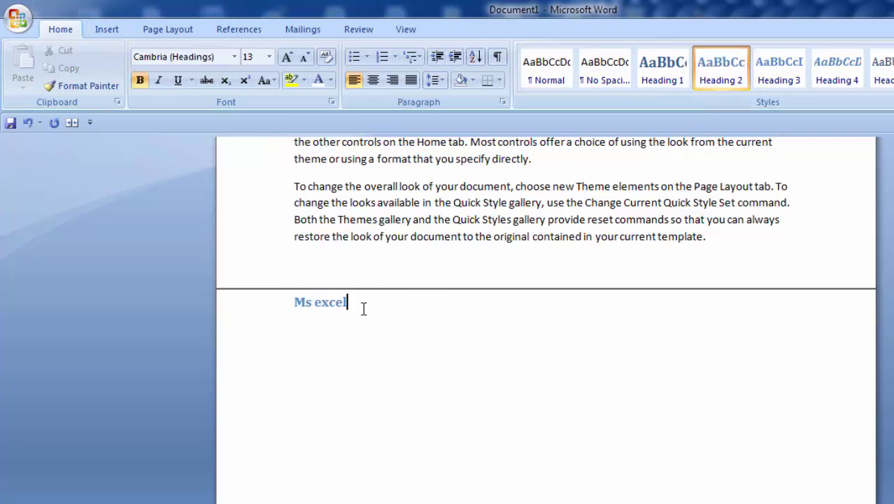
pyautogui.press('Return')
# Step: Fill the Ms excel section with sample paragraphs using =rand()
pyautogui.write('=ran')
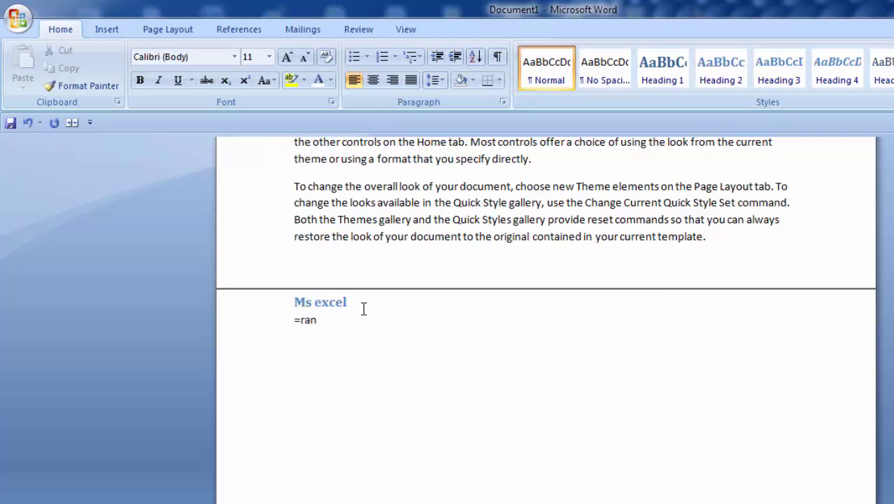
pyautogui.write('d')
pyautogui.write(')')
pyautogui.press('Return')
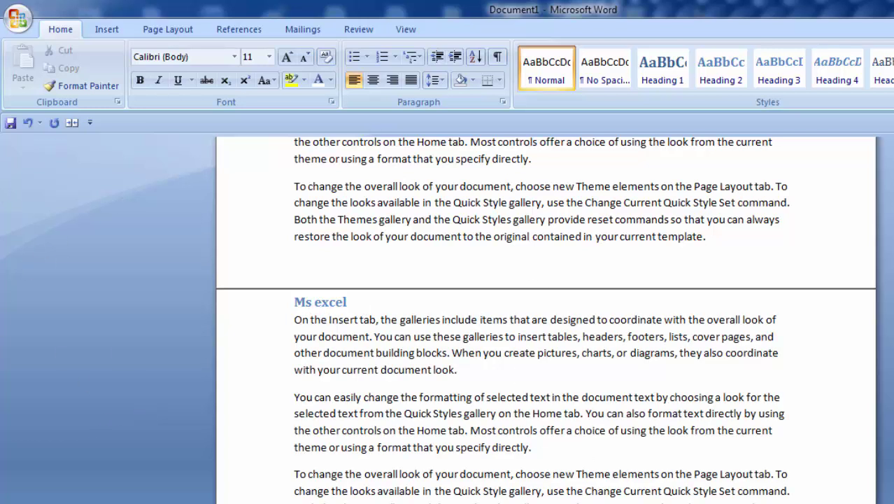
pyautogui.scroll(-3, 545, 320)
pyautogui.scroll(-1, 545, 320)
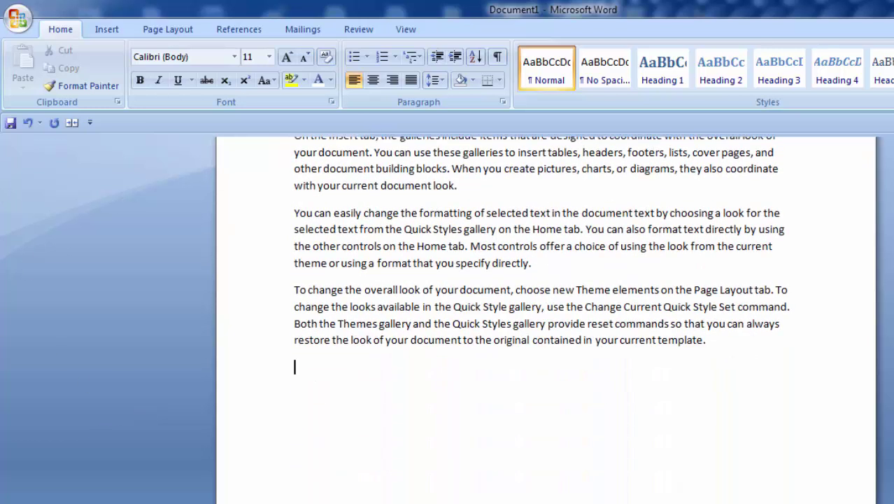
# Step: Start a new page with the heading 'Ms power point' in Heading 3 style
pyautogui.write('m')
pyautogui.write('s p')
pyautogui.write('ower')
pyautogui.write(' point')
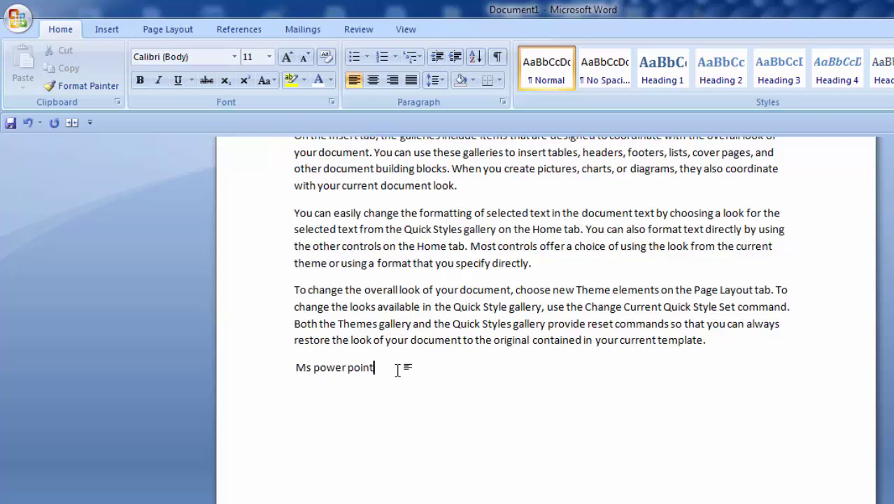
pyautogui.press('BackSpace')
pyautogui.press('BackSpace')
pyautogui.press('BackSpace')
pyautogui.press('BackSpace')
pyautogui.press('BackSpace')
pyautogui.press('BackSpace')
pyautogui.press('BackSpace')
pyautogui.press('BackSpace')
pyautogui.press('BackSpace')
pyautogui.press('BackSpace')
pyautogui.press('BackSpace')
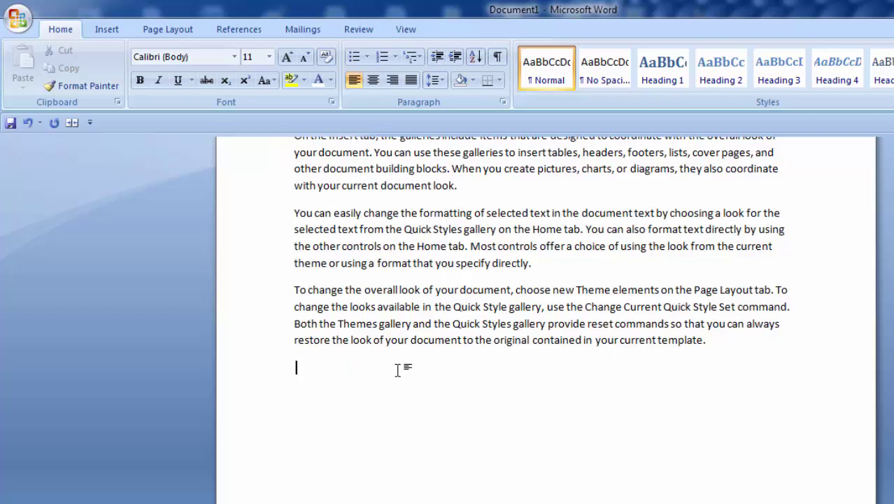
pyautogui.hotkey('ctrl', 'Return')
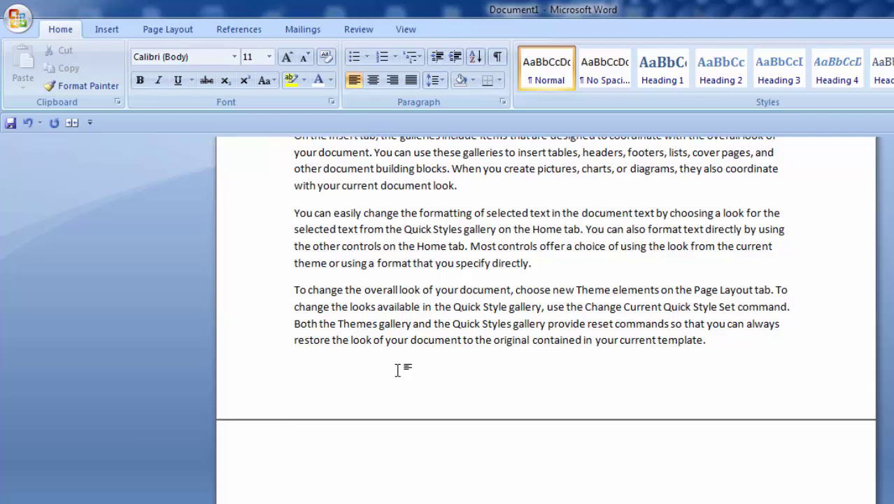
pyautogui.write('Ms po')
pyautogui.write('wer point')
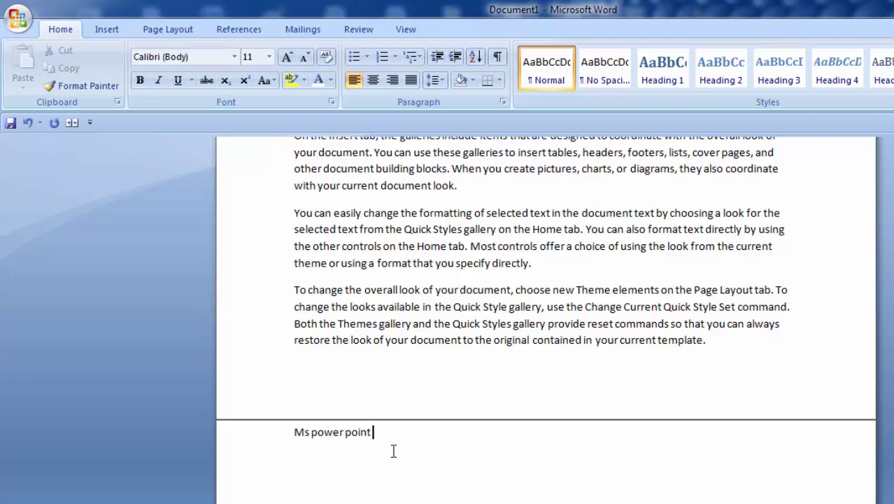
pyautogui.moveTo(393, 441); pyautogui.dragTo(240, 447)
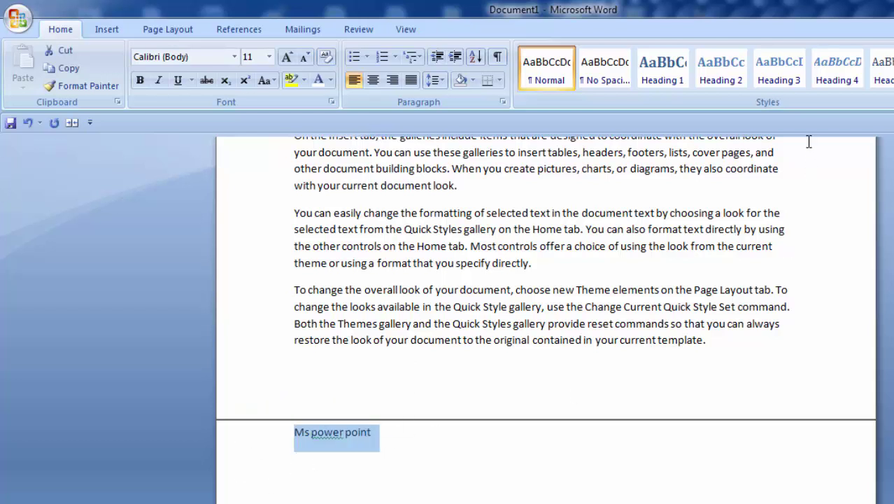
pyautogui.click(795, 84)
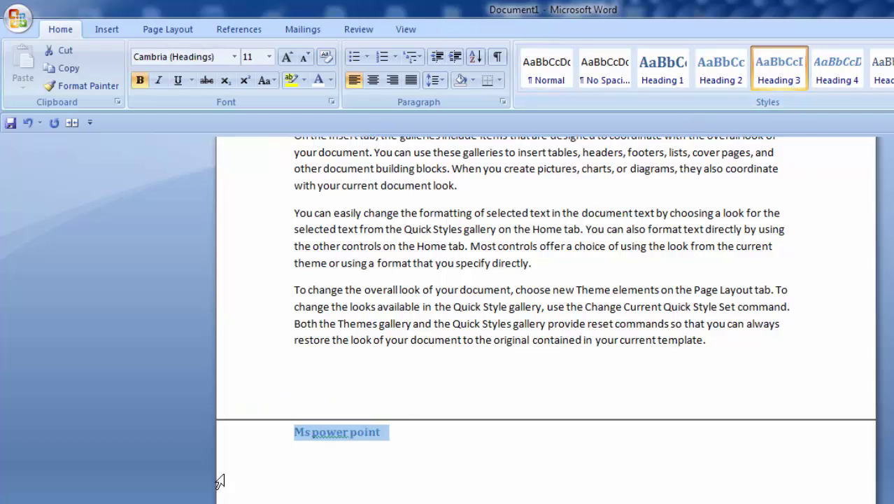
pyautogui.click(462, 437)
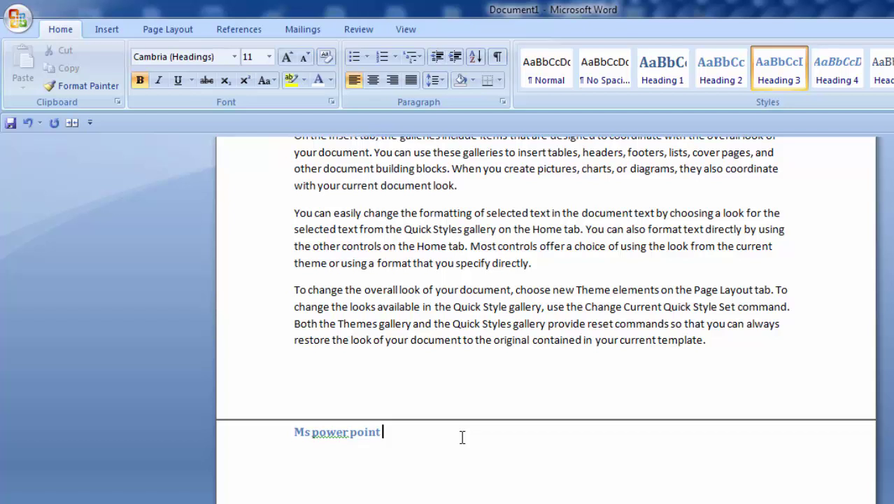
pyautogui.press('Return')
# Step: Generate sample paragraphs below 'Ms power point' with =rand()
pyautogui.write('=ra')
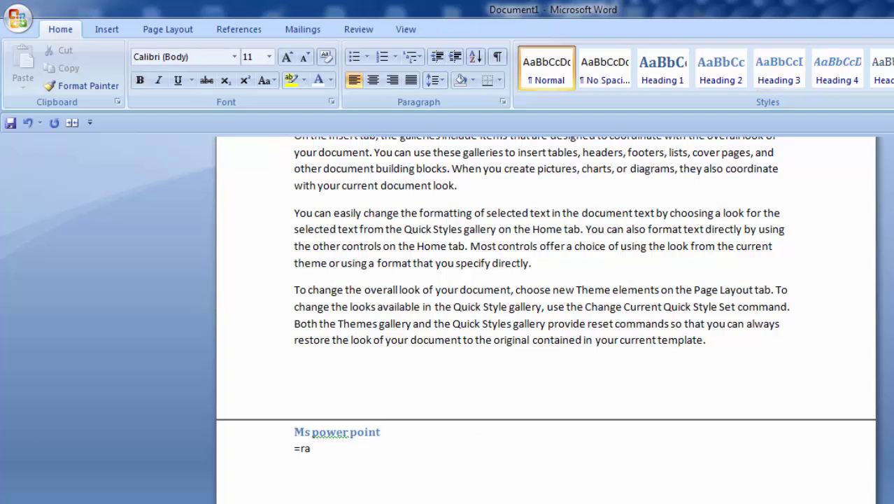
pyautogui.write('n')
pyautogui.press('BackSpace')
pyautogui.write('d')
pyautogui.write('()')
pyautogui.press('Return')
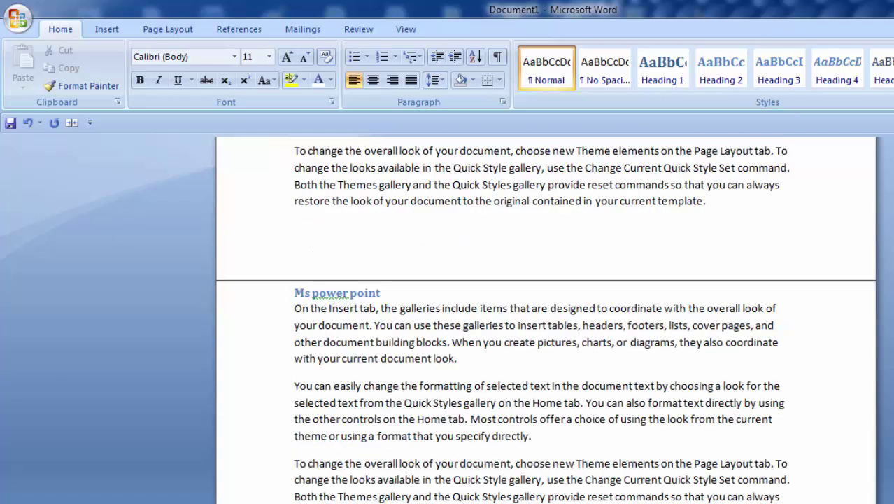
pyautogui.scroll(10, 544, 321)
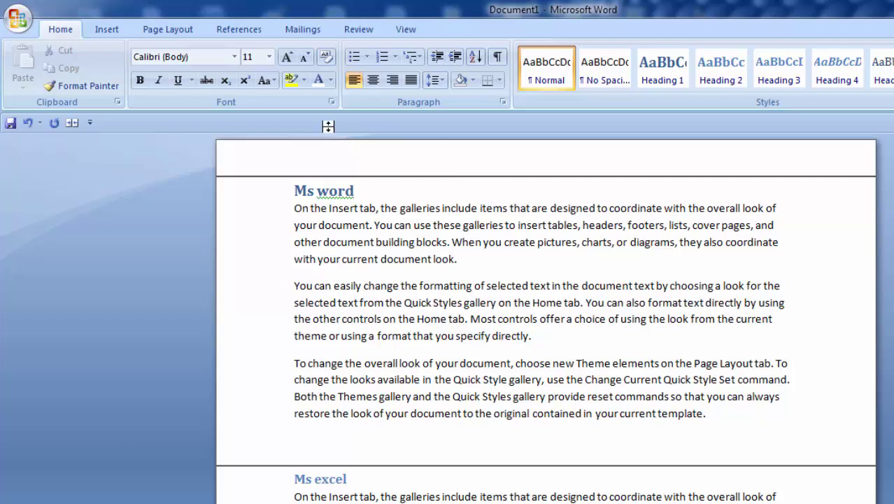
# Step: Insert a table of contents with default settings from References > Table of Contents
pyautogui.click(236, 30)
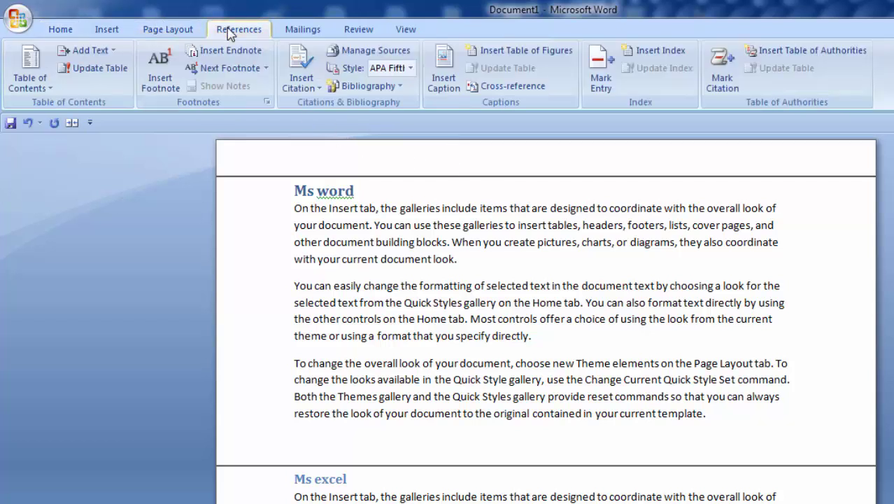
pyautogui.click(29, 75)
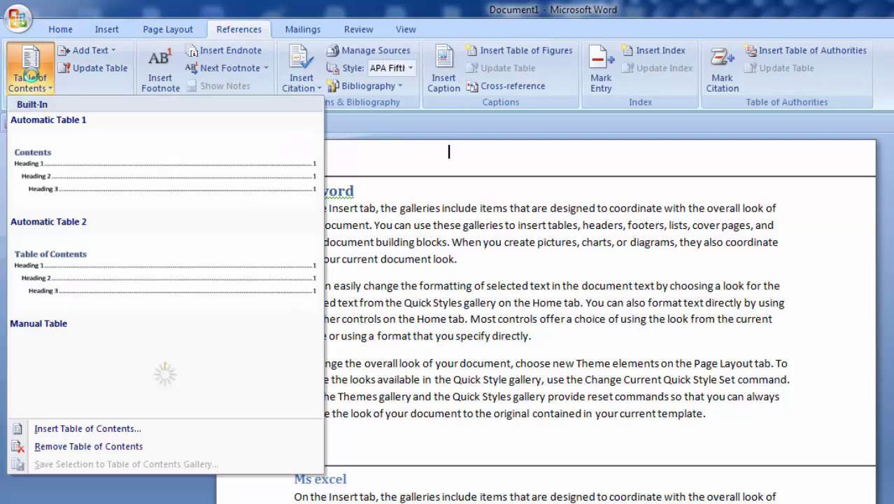
pyautogui.click(114, 430)
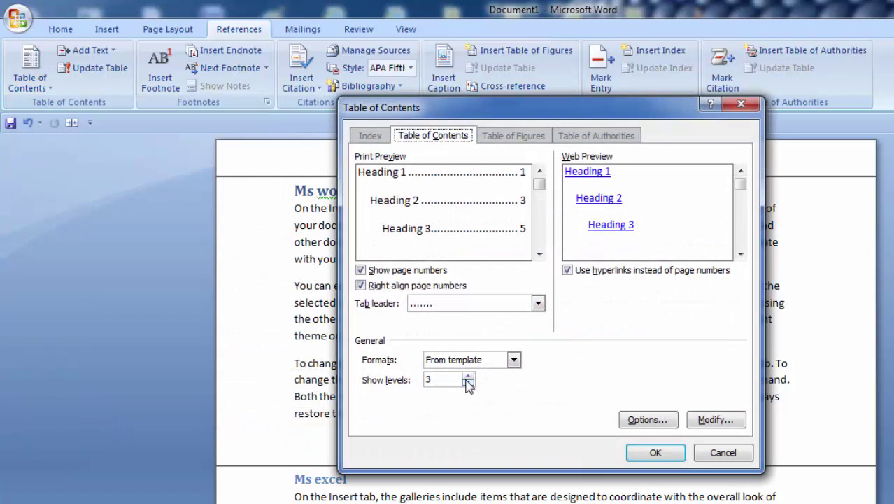
pyautogui.click(655, 452)
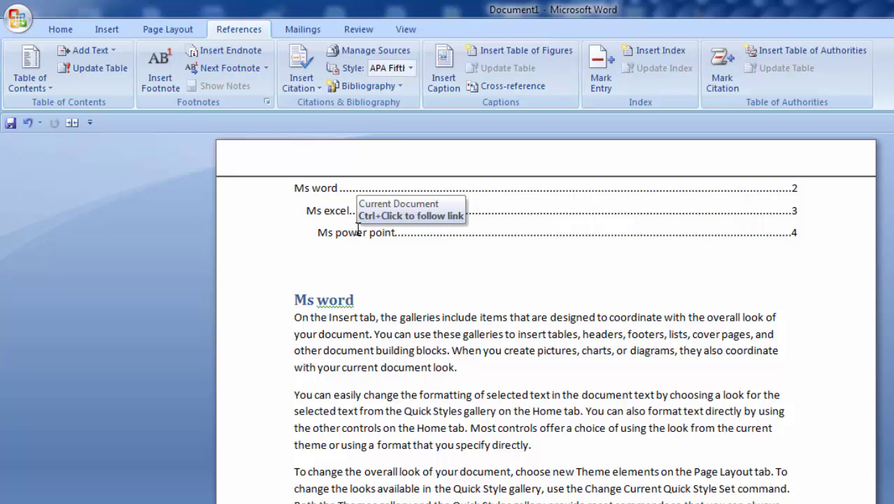
pyautogui.keyDown('ctrl'); pyautogui.click(357, 231); pyautogui.keyUp('ctrl')
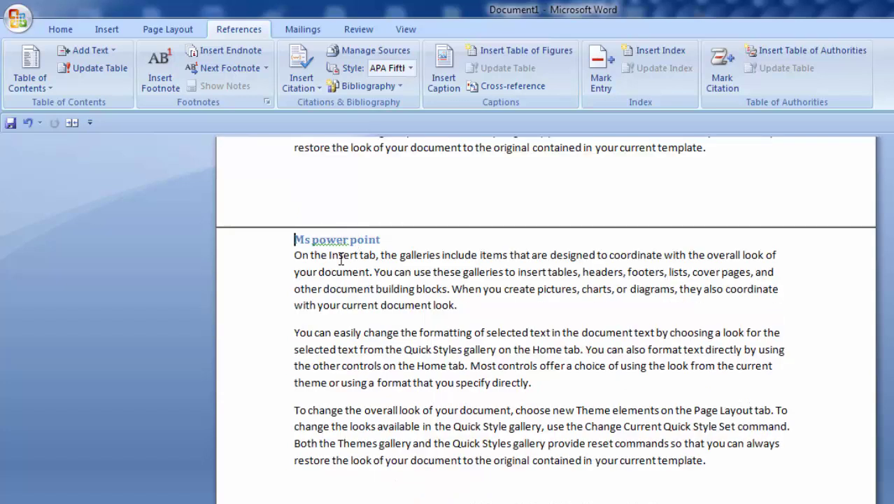
pyautogui.scroll(1, 212, 252)
pyautogui.scroll(5, 212, 251)
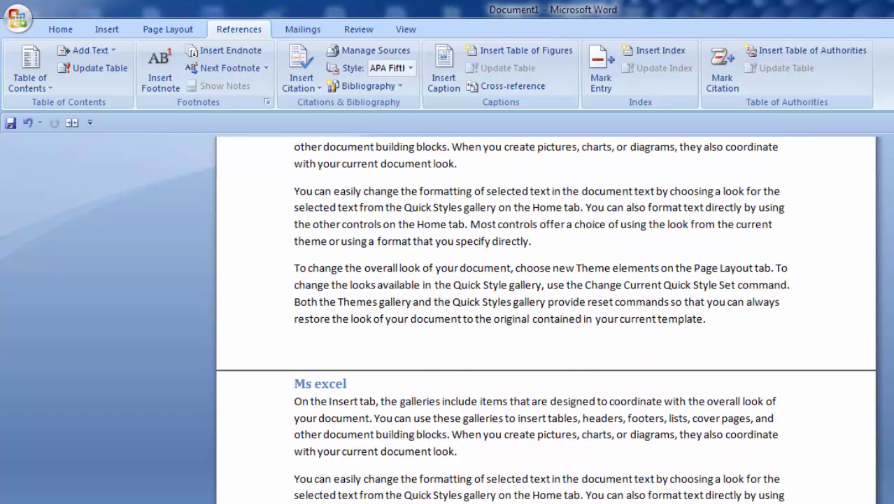
pyautogui.scroll(5, 212, 252)
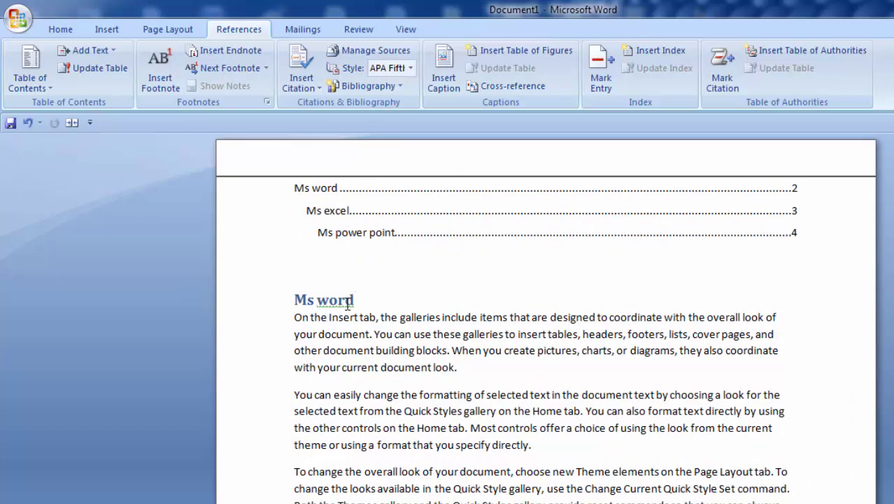